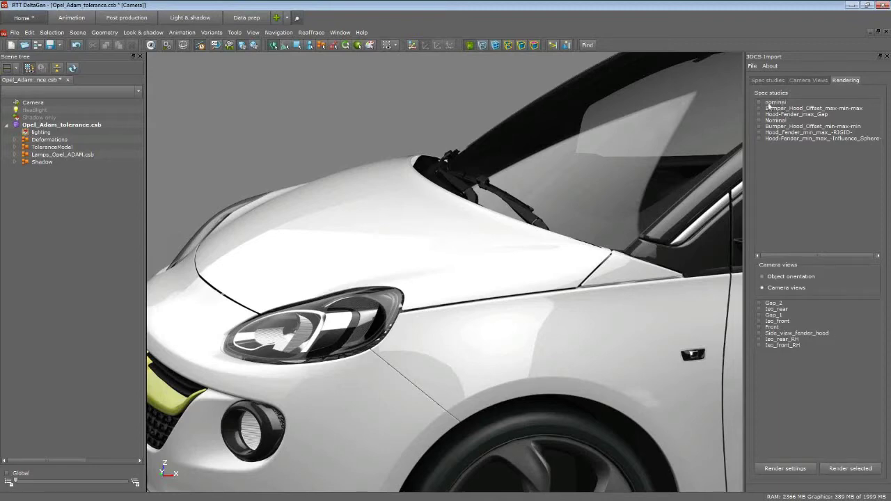
Tick all six spec studies, from nominal through Hood_Fender_min_max_-RIGID-, for export
left_click(760, 103)
left_click(760, 108)
left_click(759, 114)
left_click(759, 121)
left_click(760, 127)
left_click(760, 133)
Tick the Iso_rear, Iso_front, Side_view_fender_hood and Iso_front_RH camera views
left_click(759, 309)
left_click(759, 321)
left_click(759, 333)
left_click(759, 345)
Review the Flash export's Global, Quality and Camera render settings, then close the dialog
left_click(785, 471)
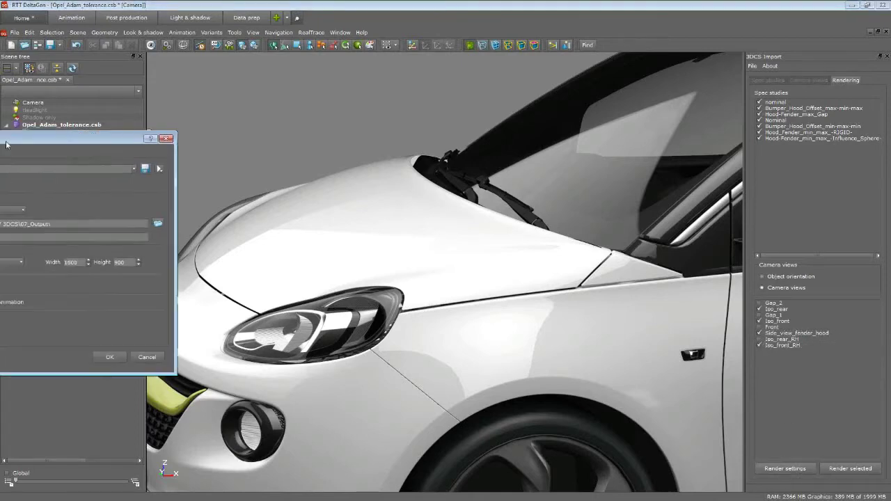
left_click_drag(23, 122, 424, 123)
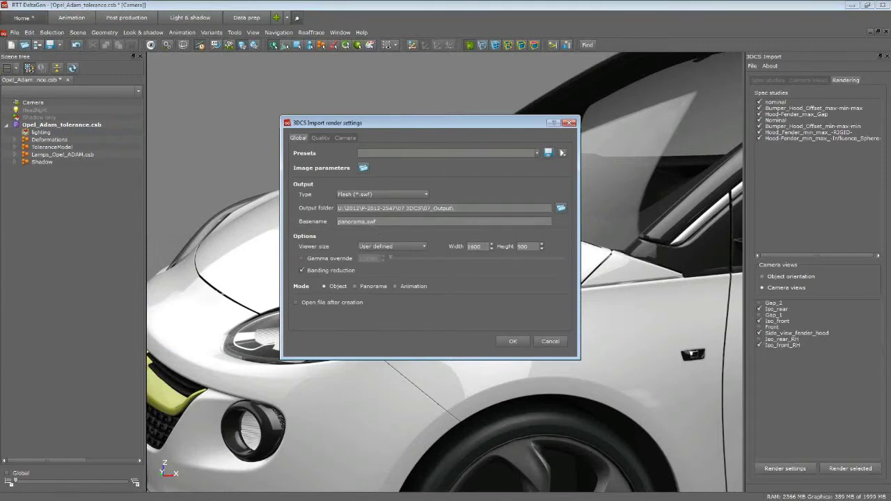
left_click(320, 138)
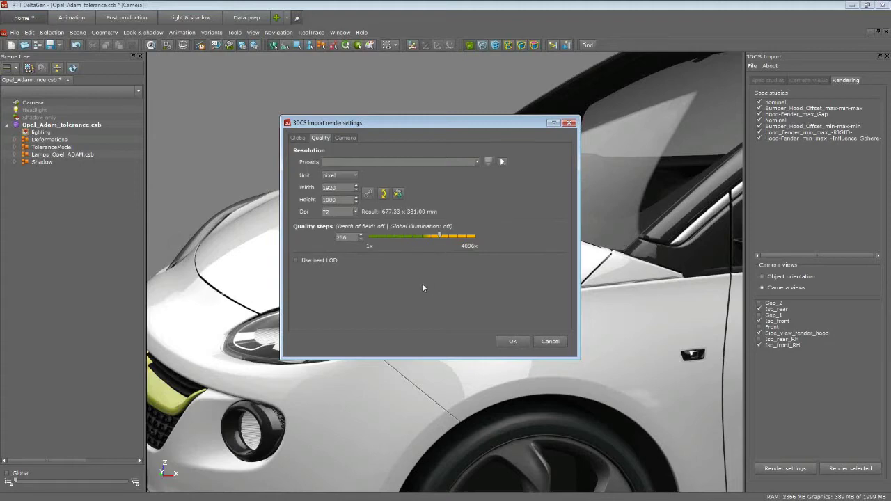
left_click(344, 139)
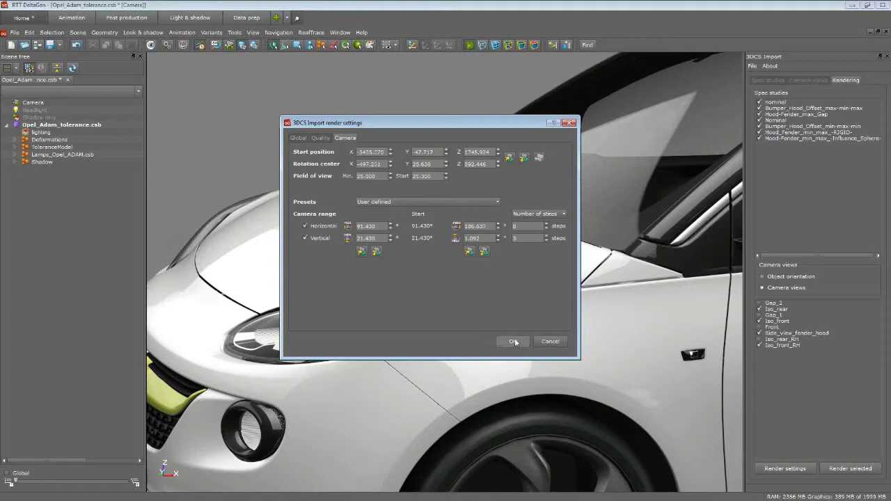
left_click(568, 124)
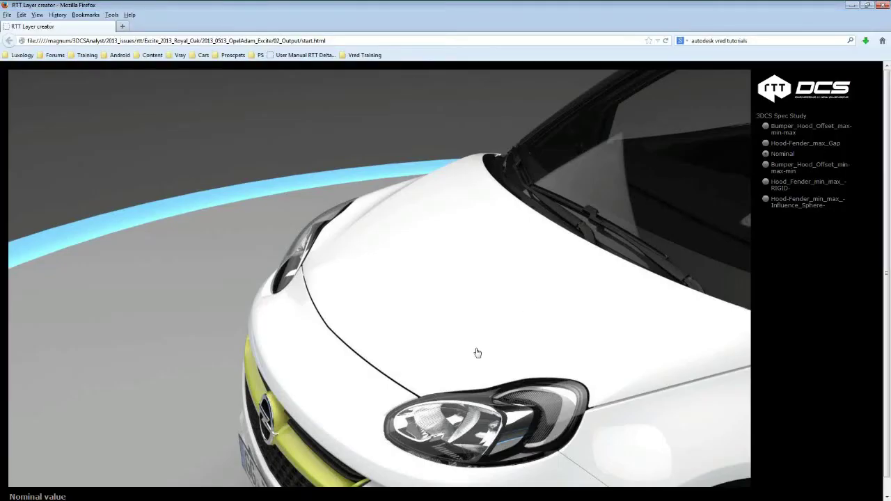
Orbit the car in the Flash viewer to a low side view of its front corner
left_click_drag(457, 342, 429, 324)
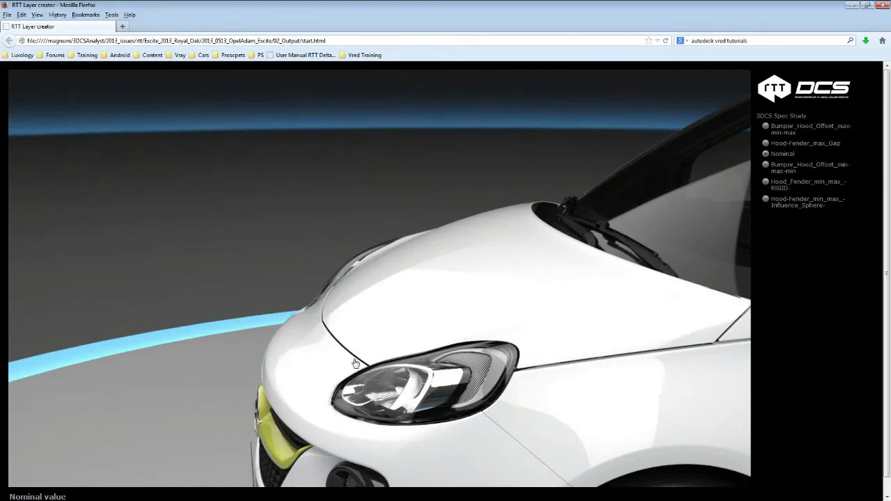
left_click_drag(354, 358, 293, 299)
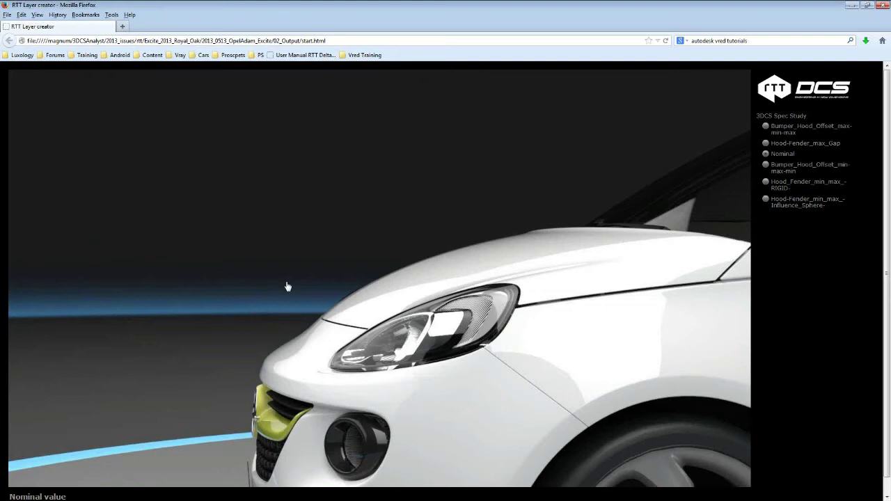
left_click_drag(319, 300, 280, 312)
Compare Hood-Fender_max_Gap and Bumper_Hood_Offset_max-min-max against Nominal, then orbit toward the headlight gap
left_click(766, 144)
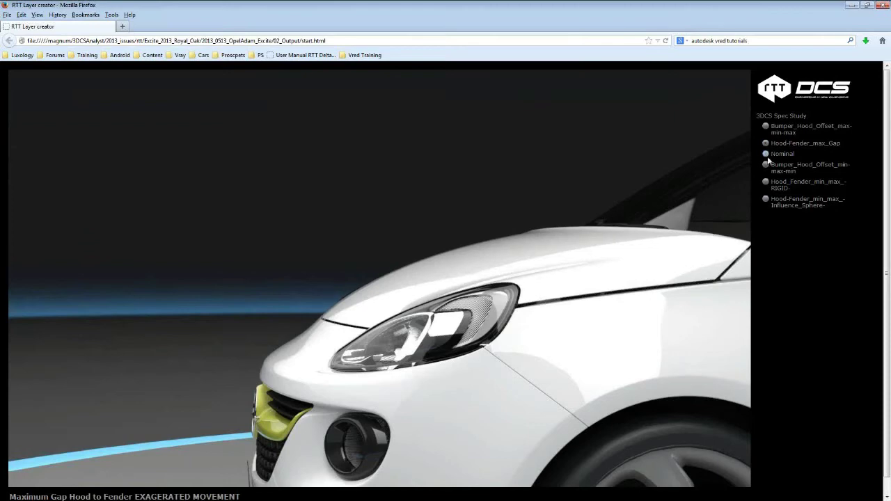
left_click(767, 155)
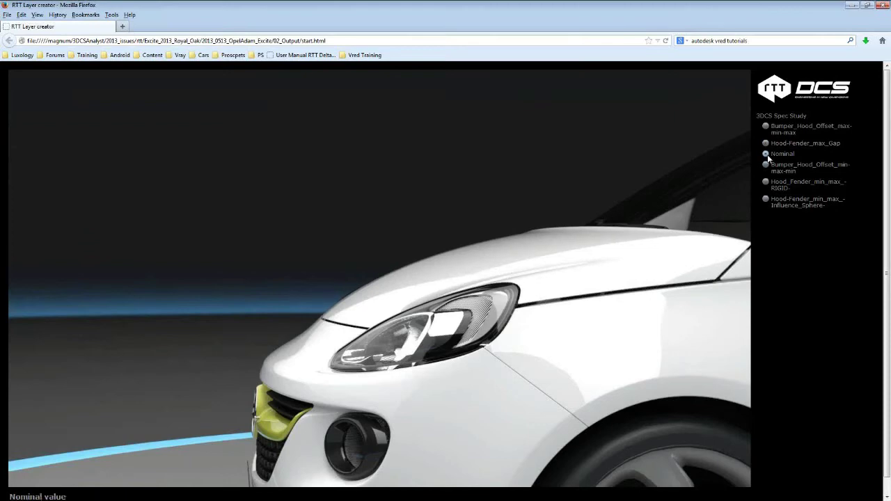
left_click(766, 128)
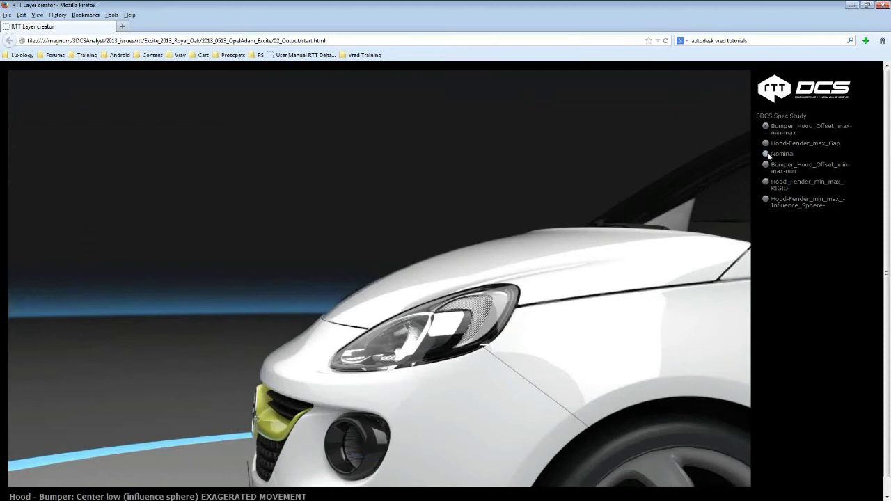
left_click(767, 155)
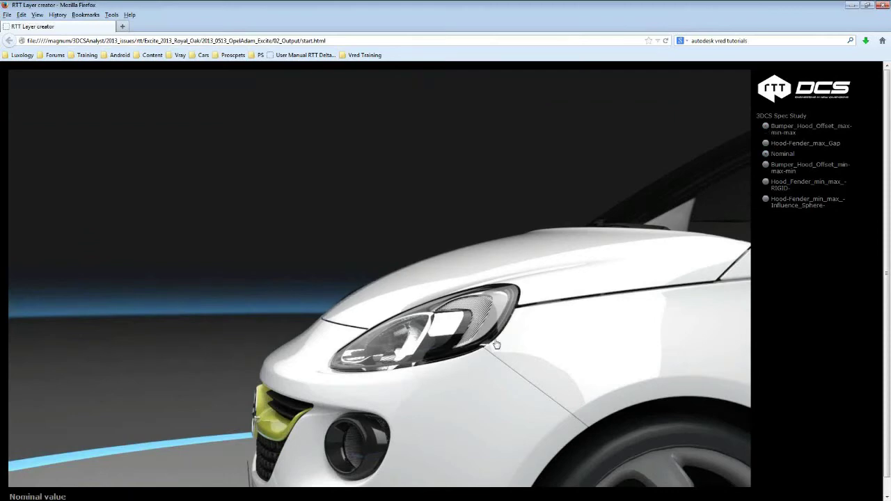
left_click_drag(517, 358, 486, 336)
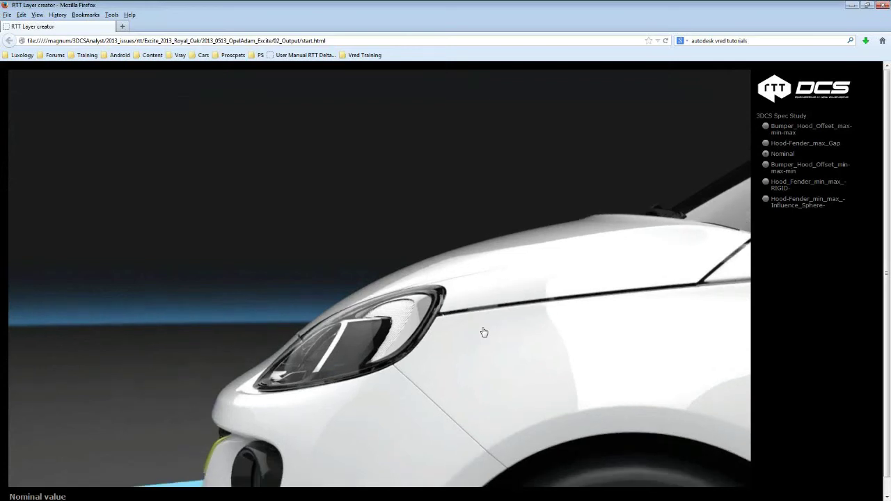
Scroll the page while the nominal car turns to a front three-quarter view
scroll(484, 333, "down", 1)
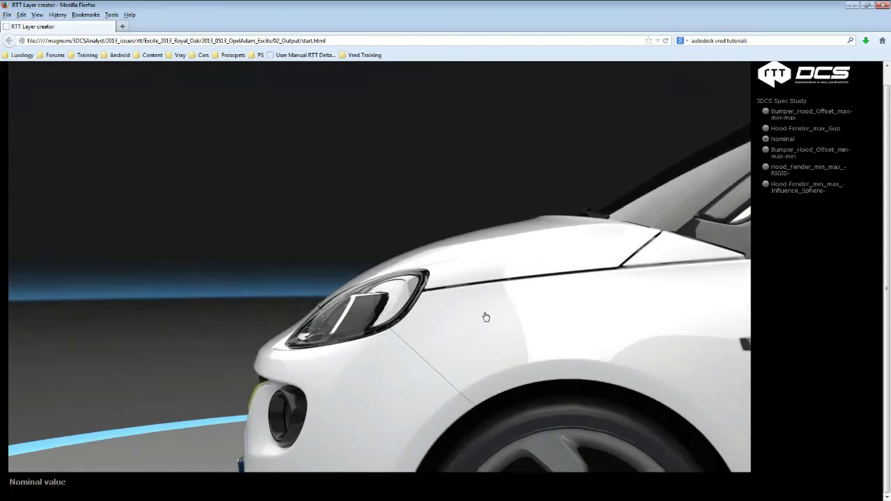
scroll(486, 317, "up", 1)
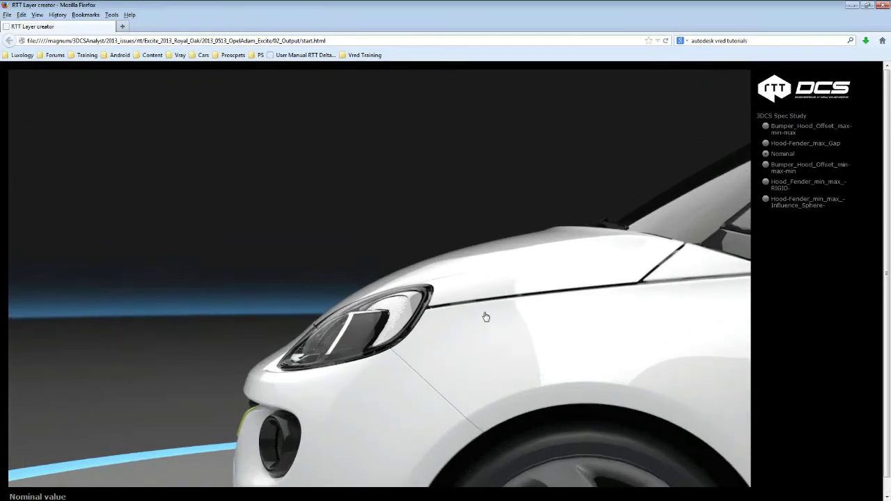
scroll(488, 315, "down", 1)
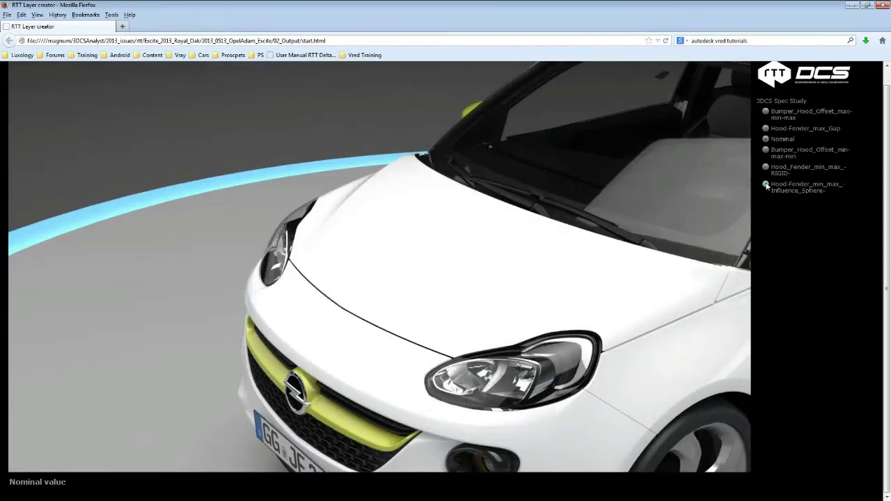
Cycle Influence_Sphere, Nominal, Bumper offset, max Gap, Influence_Sphere, ending on Bumper_Hood_Offset_max-min-max
left_click(766, 185)
left_click(766, 140)
left_click(766, 112)
left_click(766, 129)
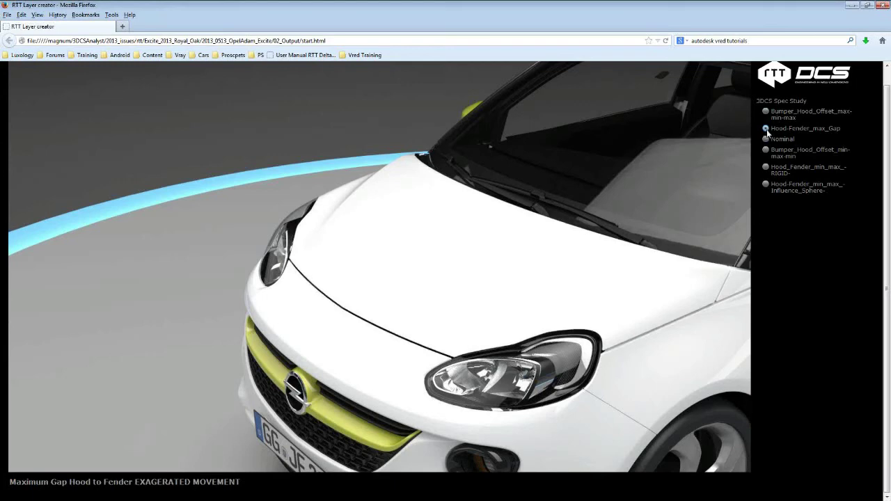
left_click(767, 185)
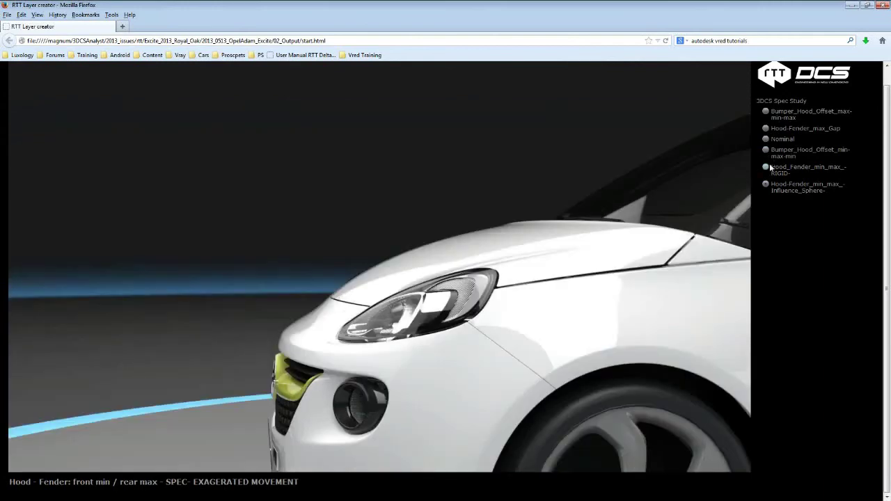
left_click(766, 112)
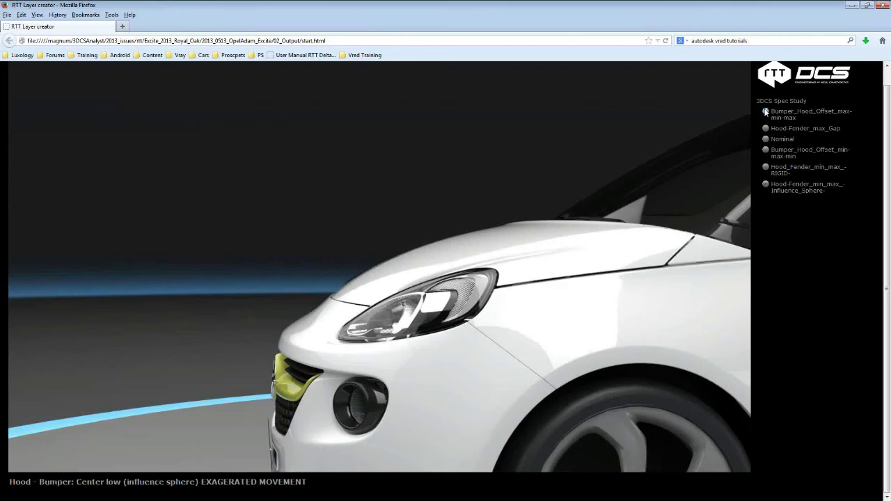
Alternate RIGID and Influence_Sphere hood-fender studies, then Nominal, finishing on Bumper_Hood_Offset_max-min-max
left_click(766, 184)
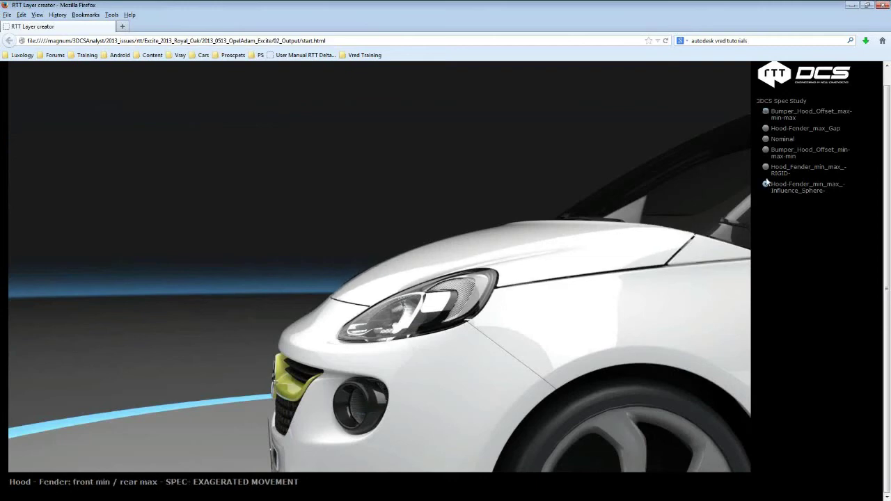
left_click(766, 168)
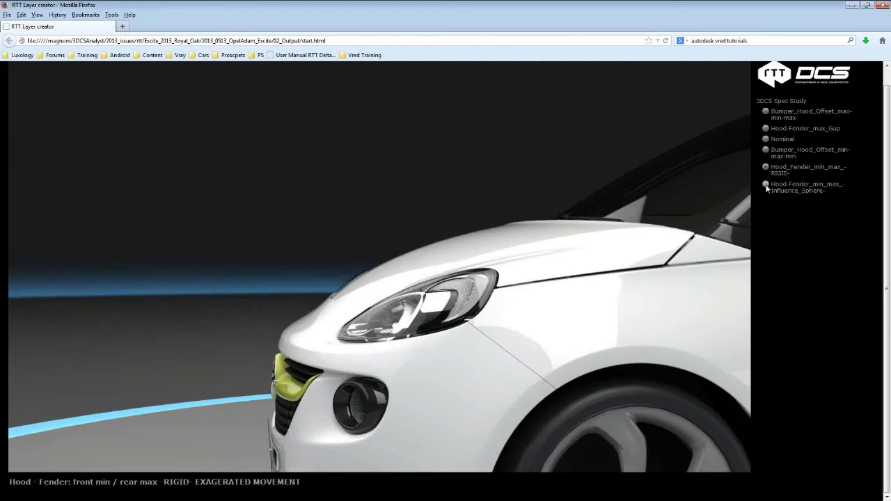
left_click(766, 186)
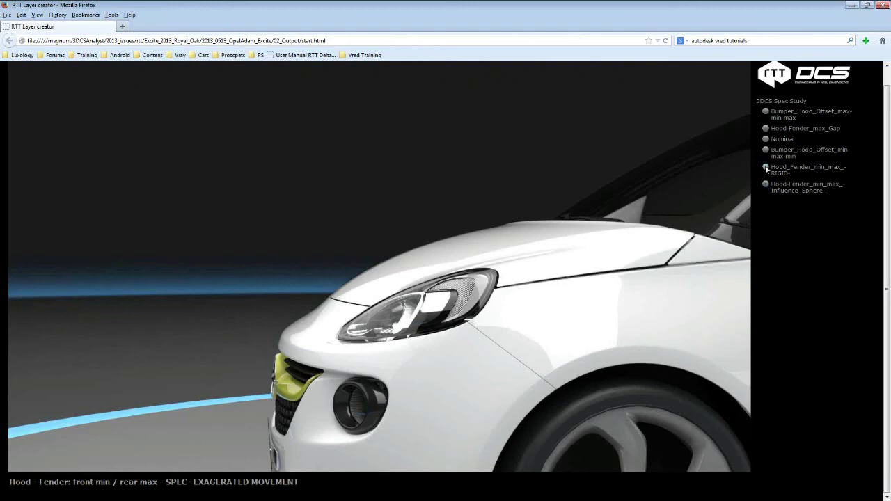
left_click(766, 169)
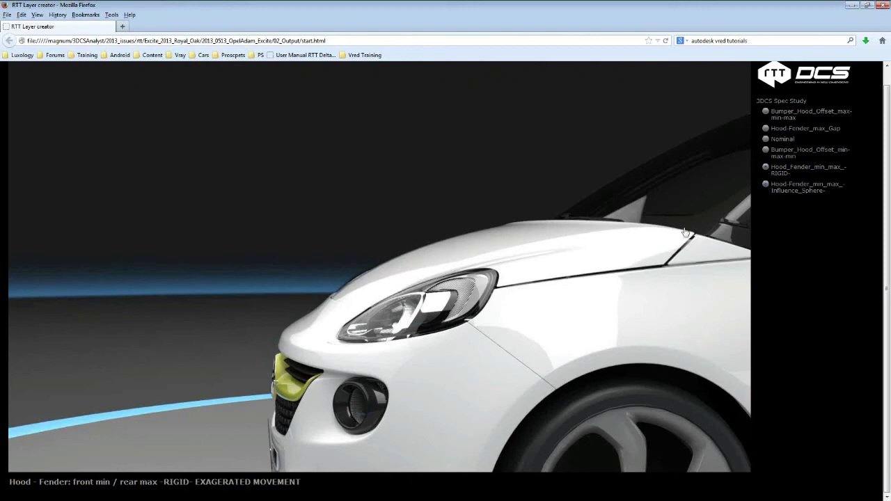
left_click(766, 186)
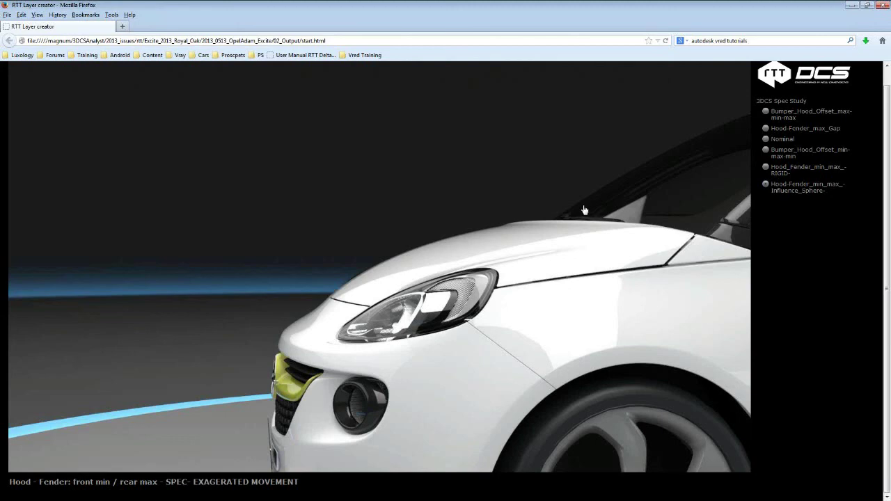
left_click(766, 167)
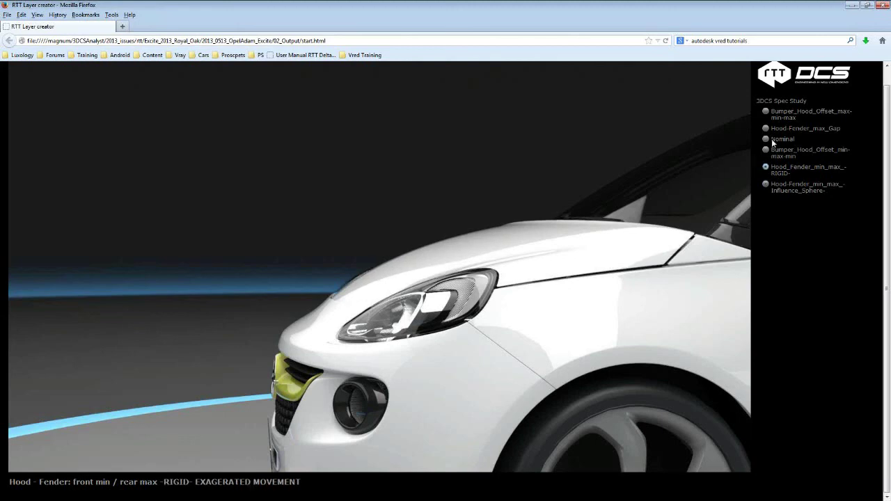
left_click(766, 140)
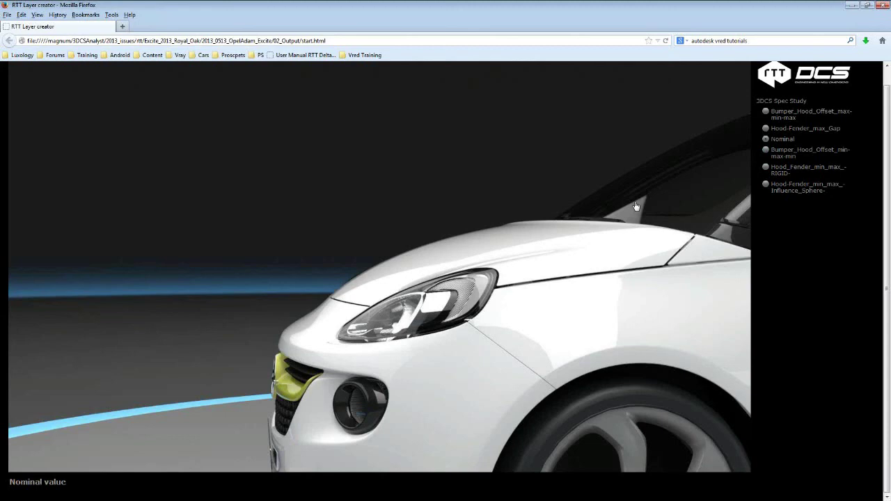
left_click(766, 112)
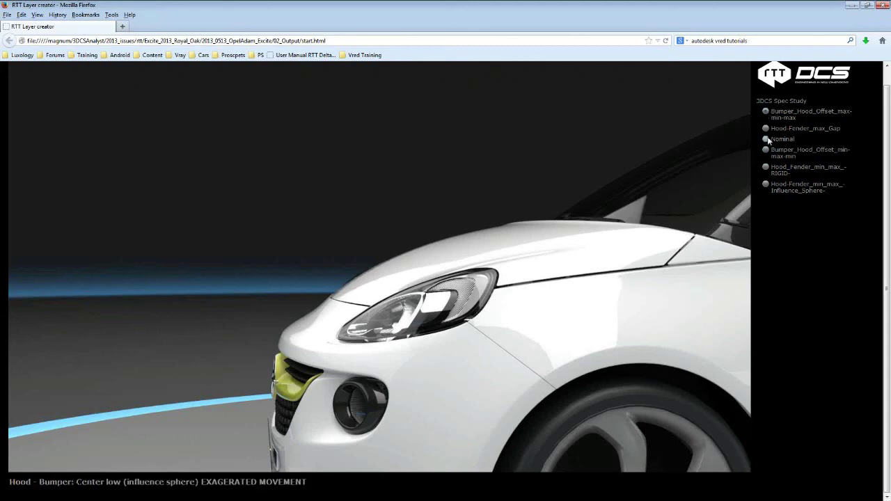